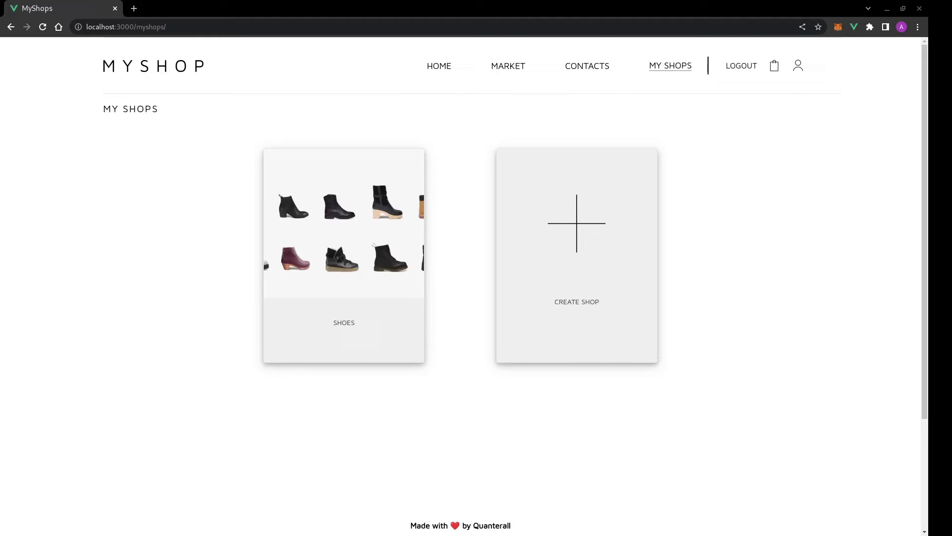
Step: Create the Clothes shop with cover.jpg as its cover picture, then close its settings
click(567, 202)
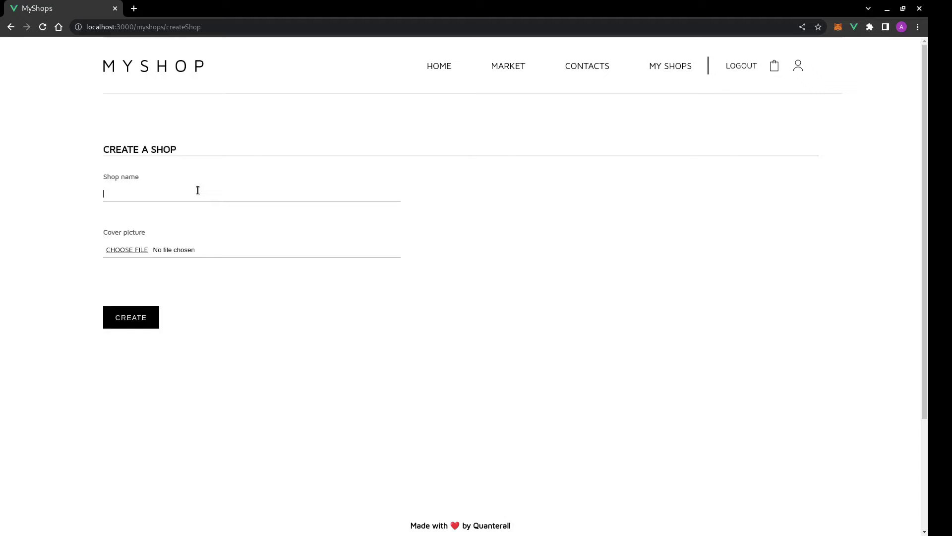
text(Clothes)
click(126, 251)
key(Return)
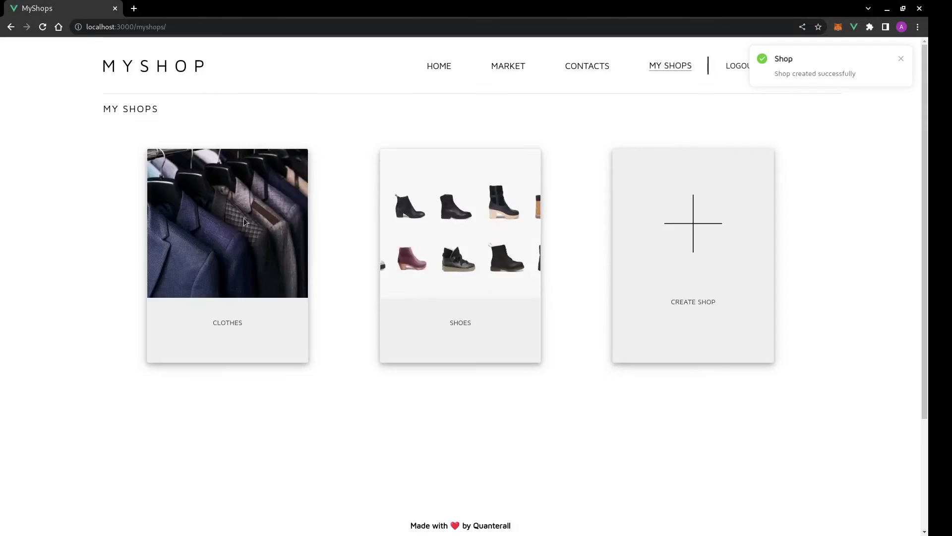
click(243, 217)
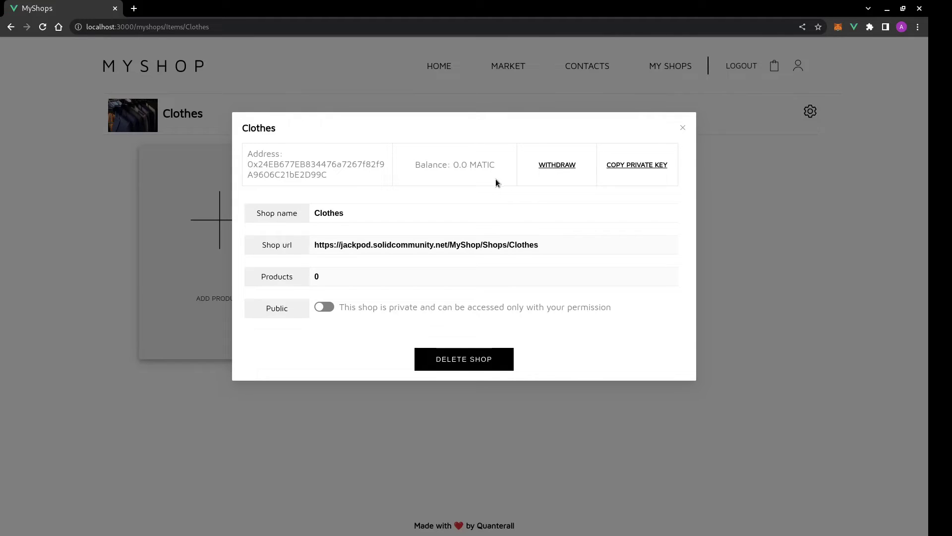
click(759, 222)
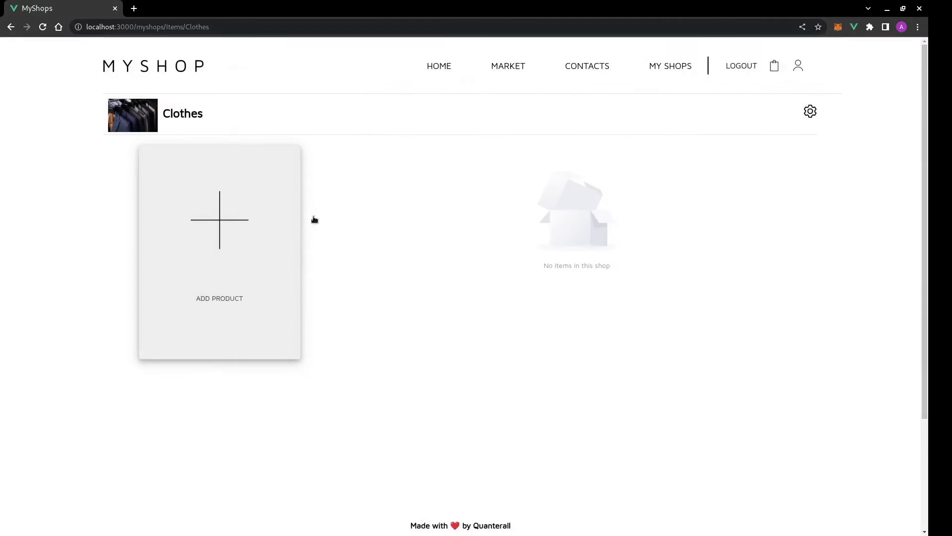
Step: Start a new product named and described Jacket, available 29–30 August 2022
click(230, 219)
click(282, 154)
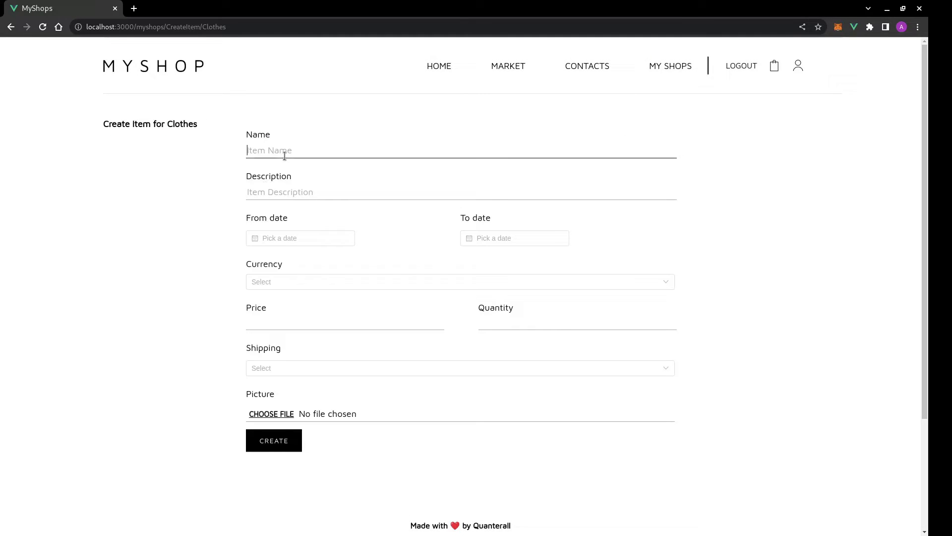
text(Jacket)
click(278, 192)
text(Jacket)
click(294, 241)
click(259, 386)
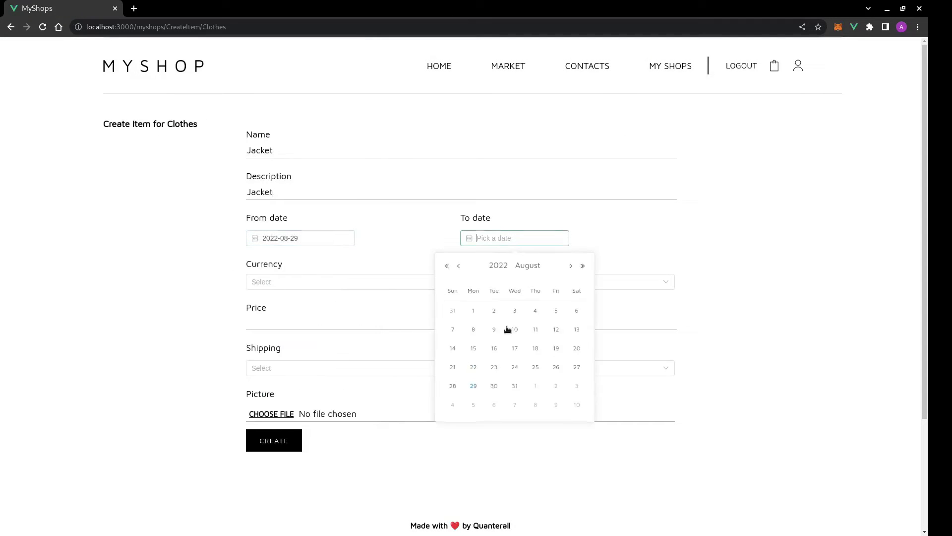
click(494, 386)
Step: Price the Jacket at 0.06 MATIC, quantity 5, with Myshop shipping and a picture, and create it
click(298, 283)
click(268, 305)
click(342, 321)
text(0.06)
click(521, 322)
text(5)
click(446, 368)
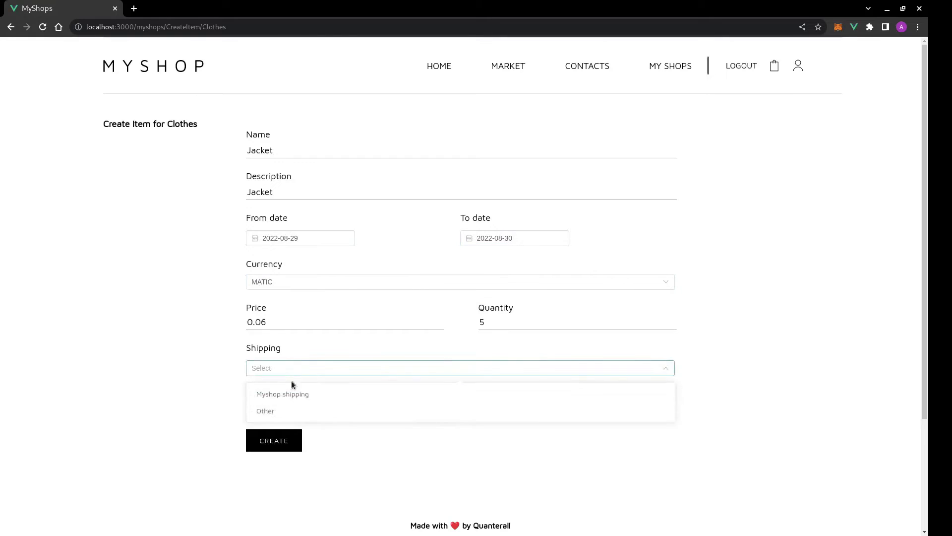
click(290, 393)
click(272, 414)
scroll(284, 447, down, 2)
click(284, 489)
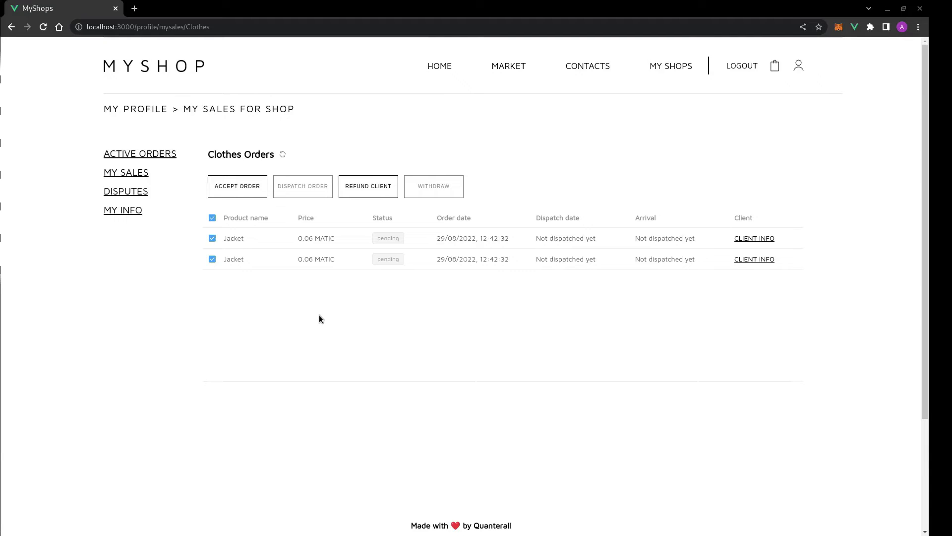
Step: Select both Jacket orders, review the buyer's delivery details, and accept the orders
click(212, 218)
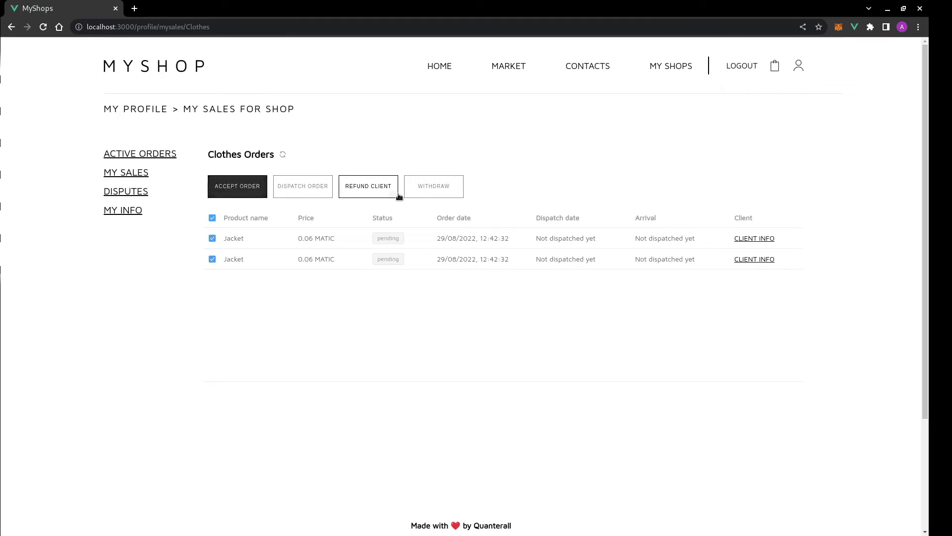
click(374, 192)
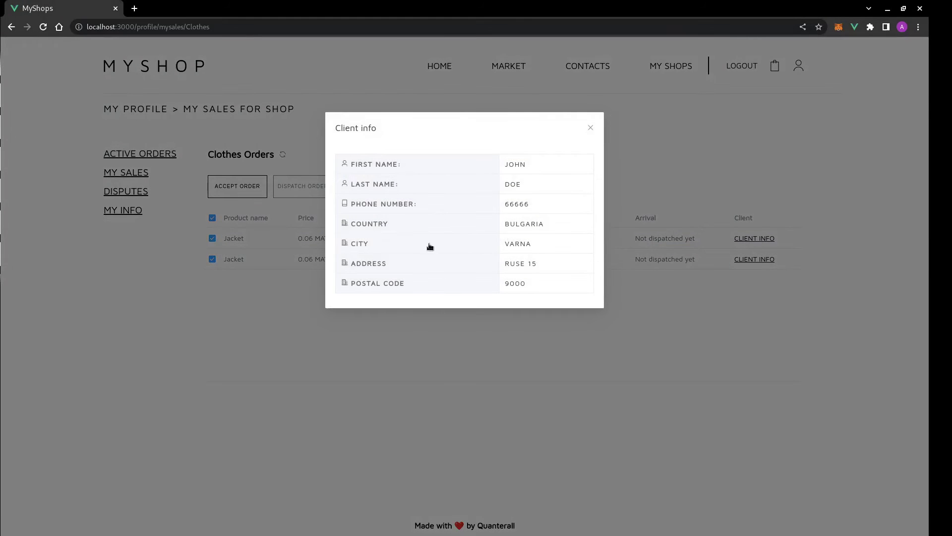
click(270, 323)
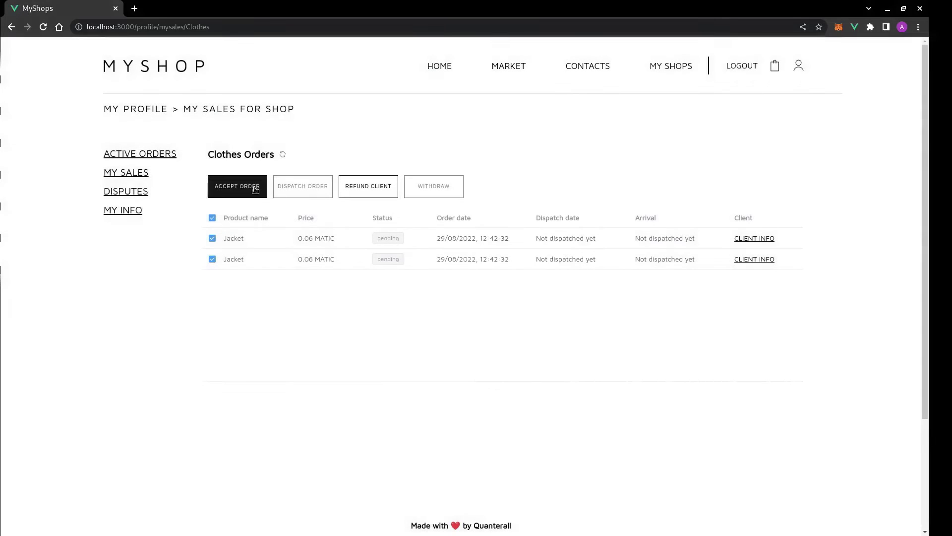
click(255, 187)
click(301, 230)
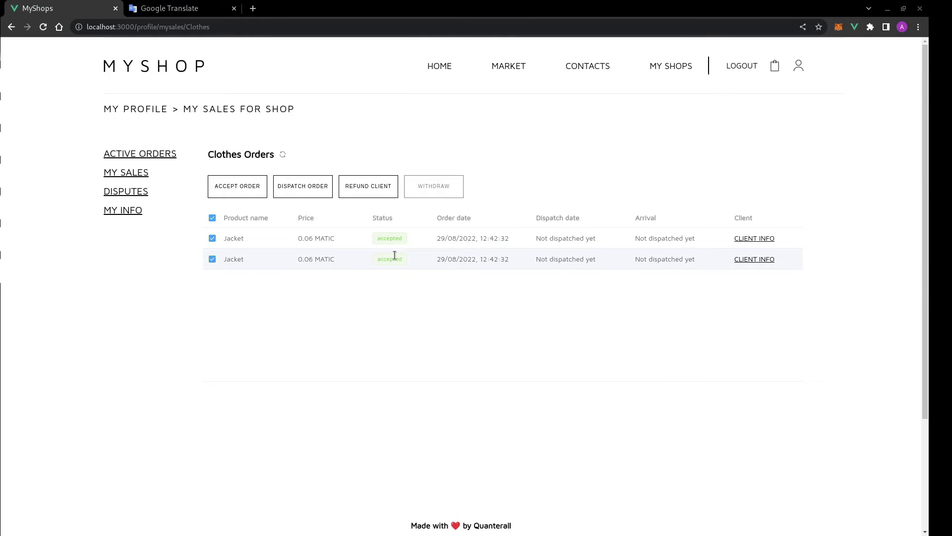
Step: Dispatch the accepted Jacket orders and go to the Market page
click(246, 192)
click(294, 191)
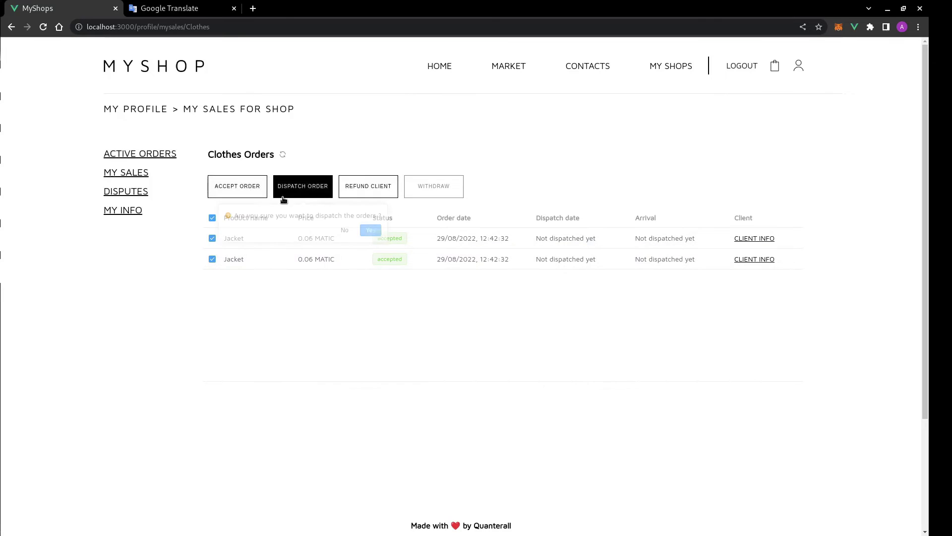
click(370, 232)
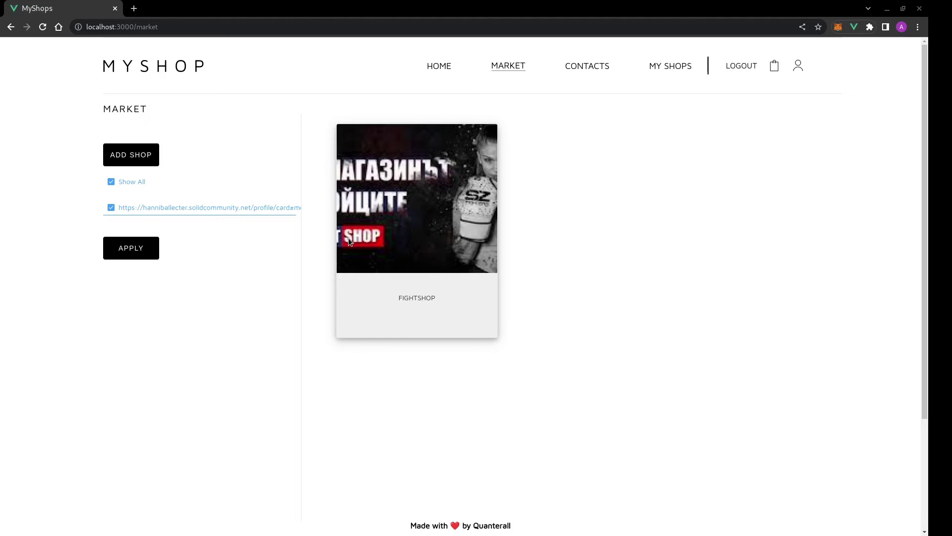
Step: Add the Cars shop to the market from its pasted address, request access, and open it
click(141, 156)
click(340, 161)
text(https://joepesci.solidcommunity.net/MyShop/Shops/Cars)
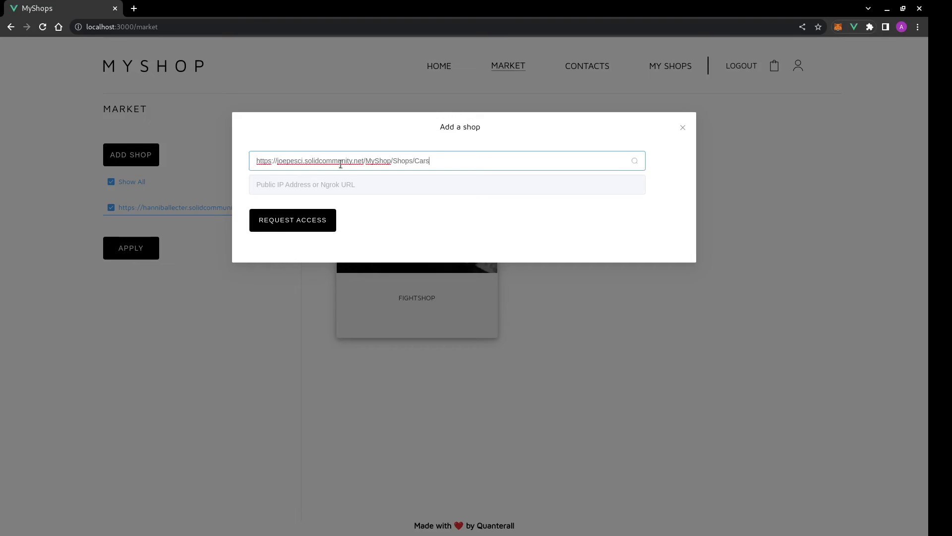
click(282, 218)
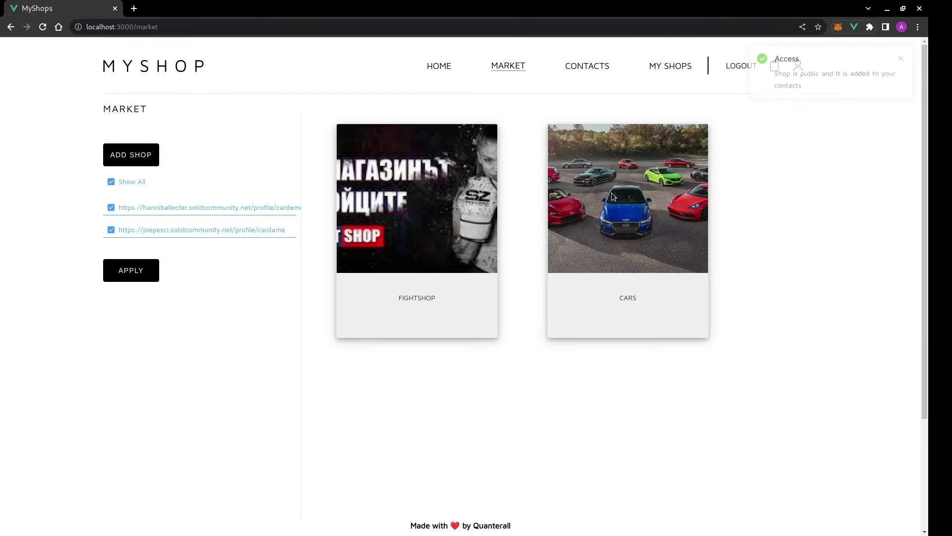
click(622, 186)
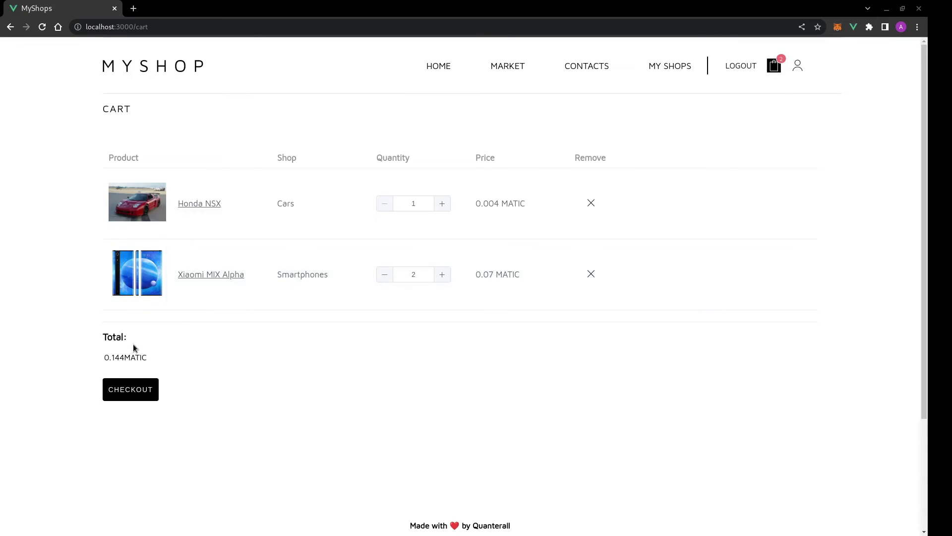
Step: Place the 0.144 MATIC cart order with shipping details and approve the wallet payment
click(128, 391)
scroll(224, 335, down, 2)
click(131, 486)
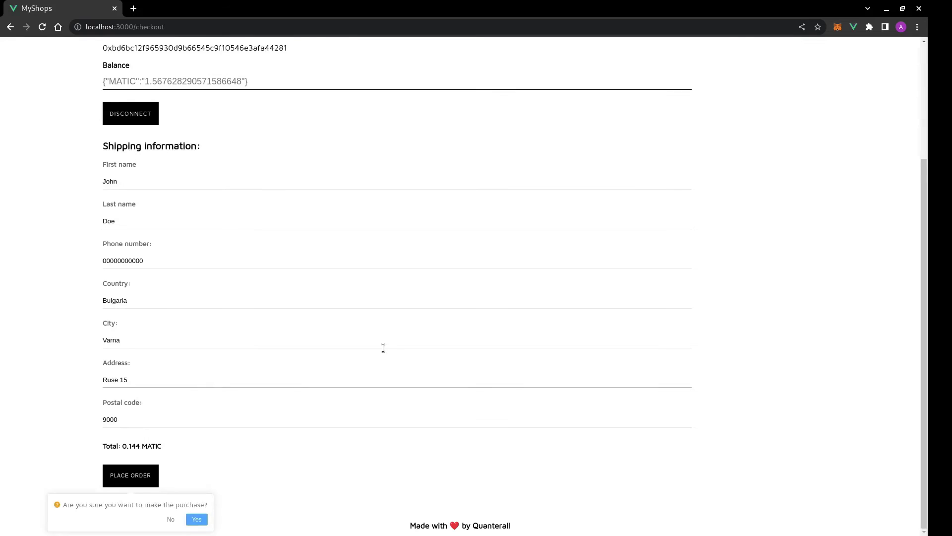
click(195, 519)
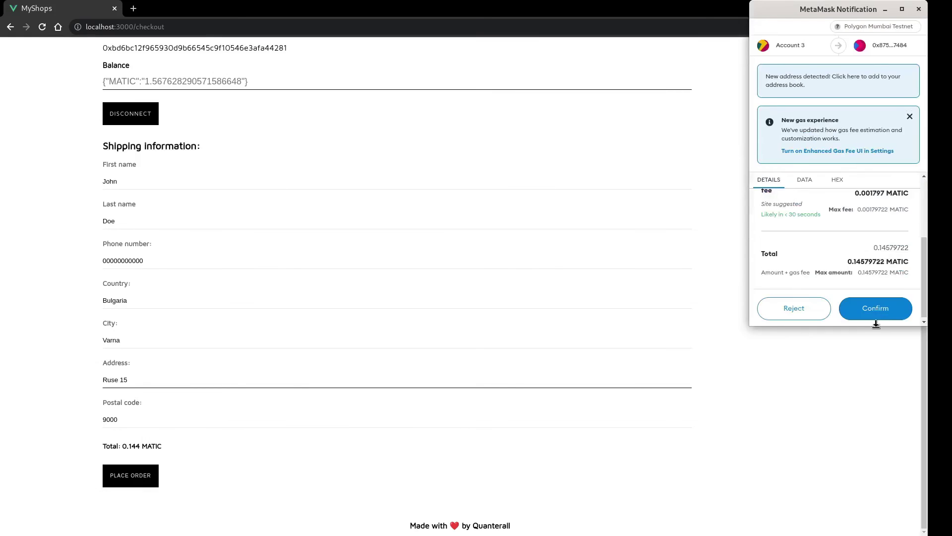
click(873, 311)
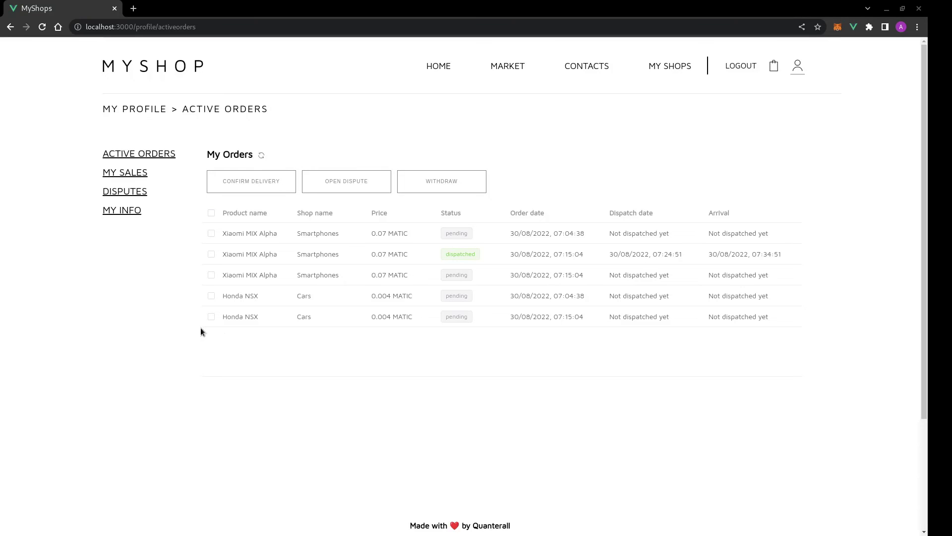
Step: Dispute the dispatched Xiaomi MIX Alpha order as a malfunctioning smartphone, approved in the wallet
click(211, 254)
click(347, 181)
click(365, 210)
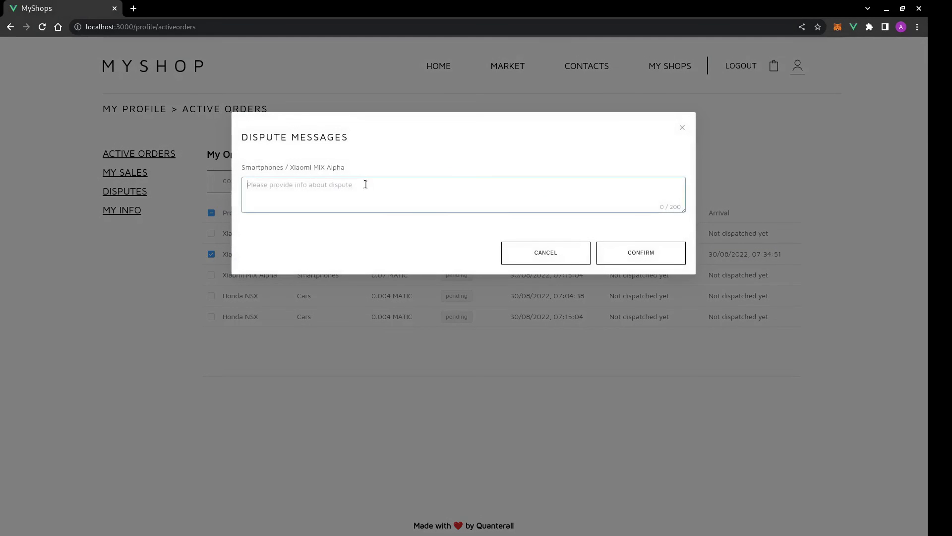
text(The smartphone is not working correctly)
key(Return)
click(656, 259)
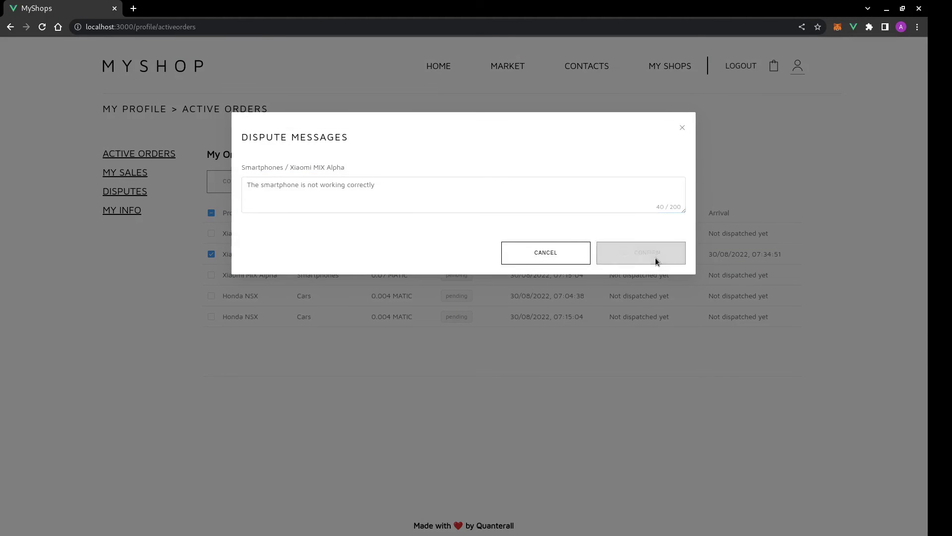
scroll(865, 255, down, 3)
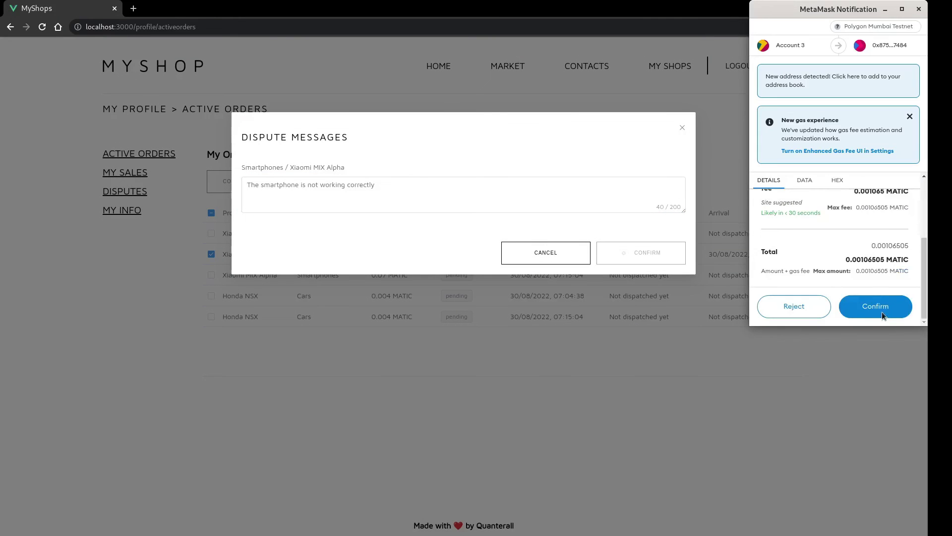
click(876, 306)
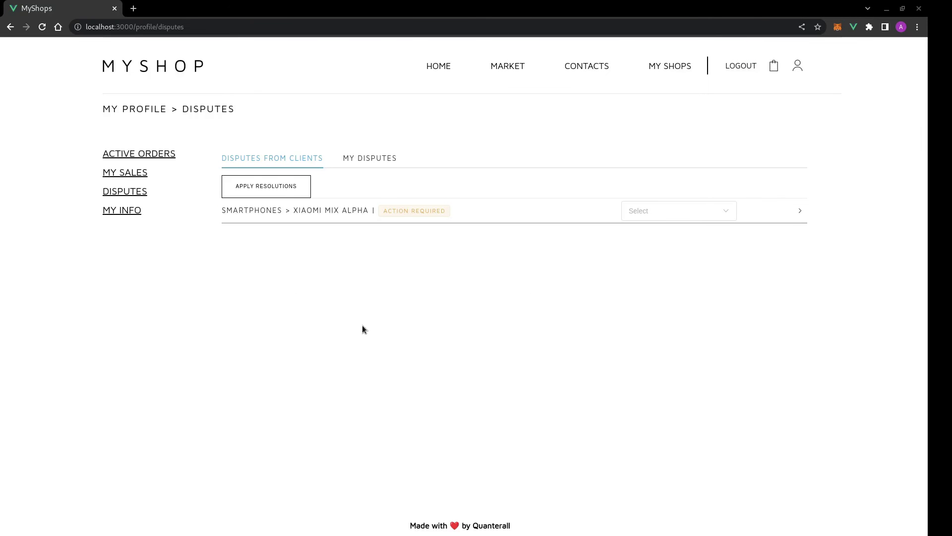
Step: Reject the client's Xiaomi MIX Alpha dispute with a comment
click(513, 212)
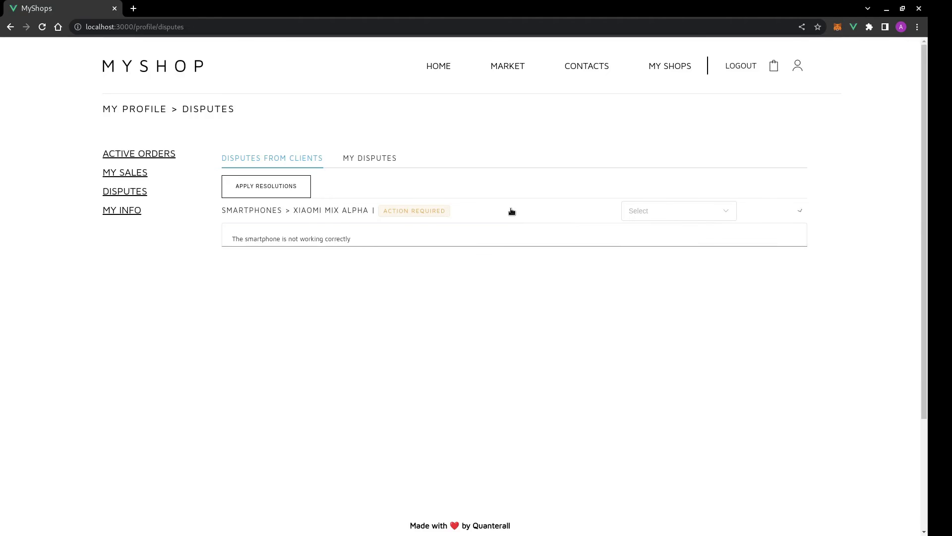
click(655, 211)
click(648, 240)
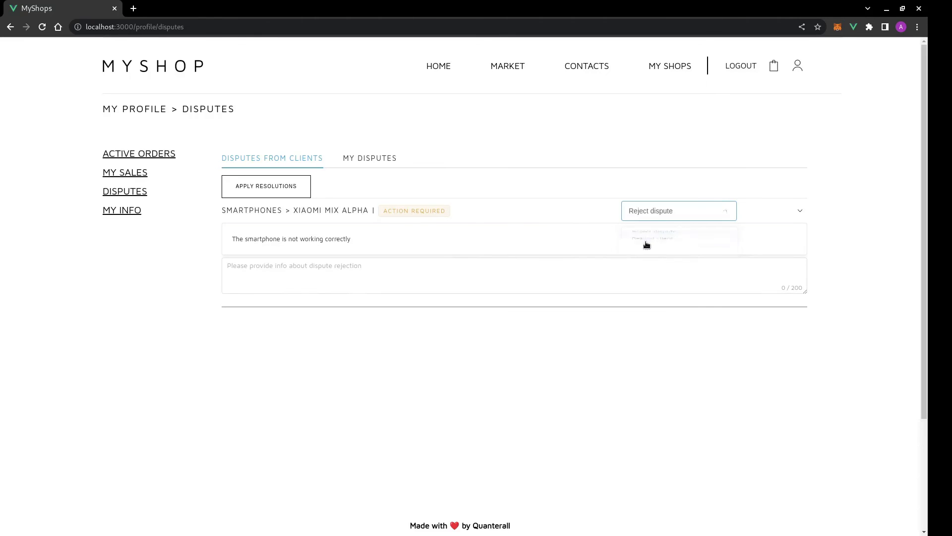
click(303, 281)
text(Make sure you follow the instructions correctly)
click(312, 187)
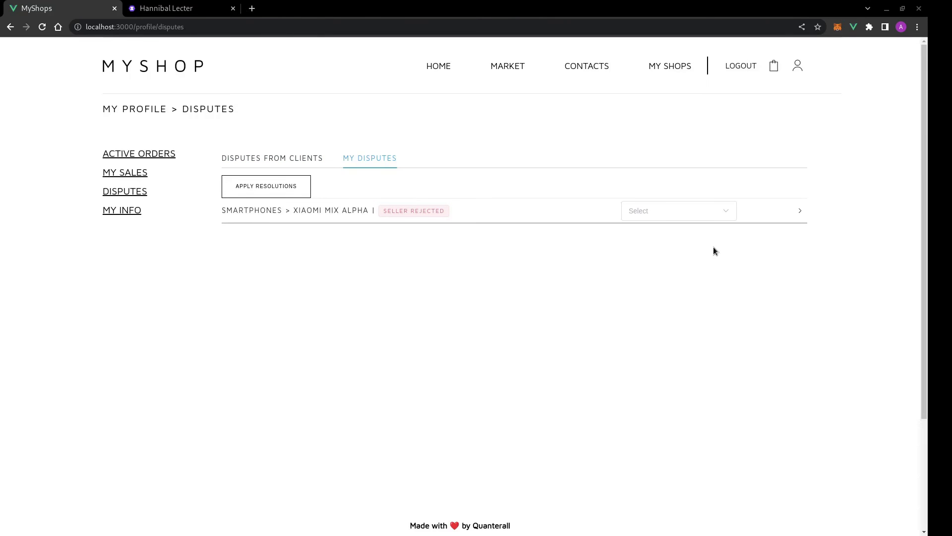
Step: Escalate the rejected dispute to the arbiter and approve the wallet transaction
click(679, 220)
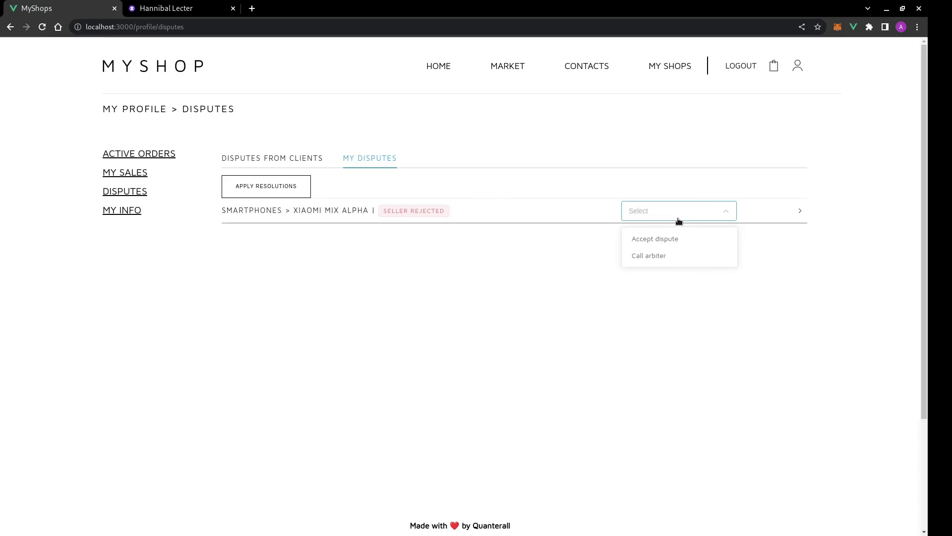
click(651, 257)
click(293, 187)
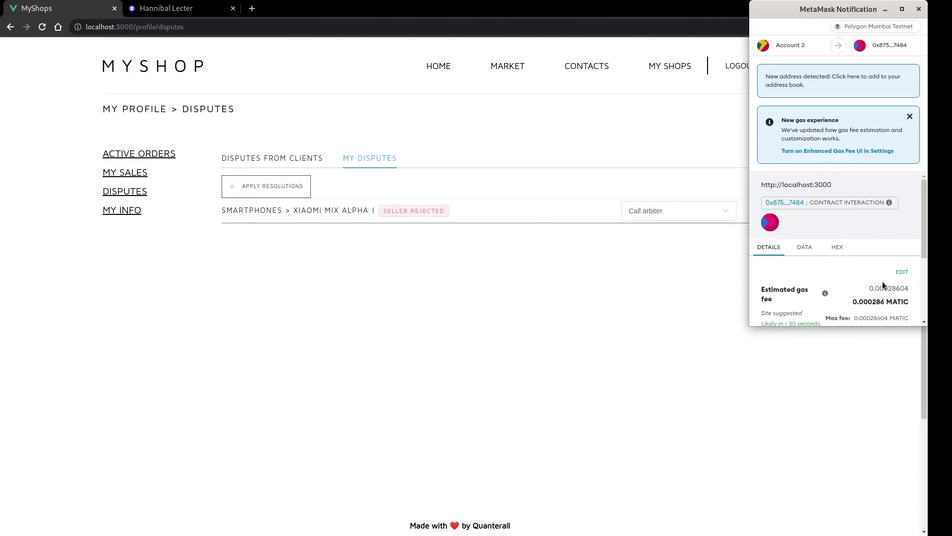
scroll(882, 281, down, 2)
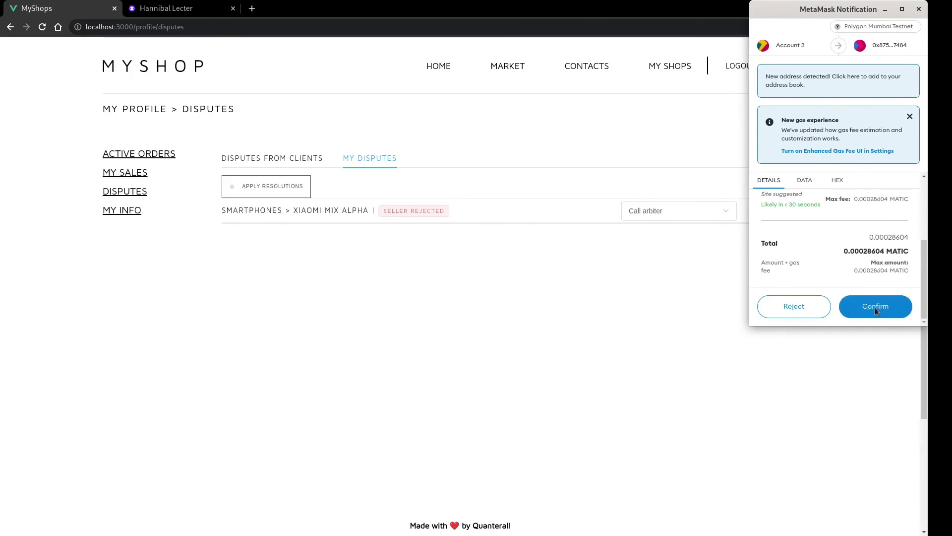
click(875, 307)
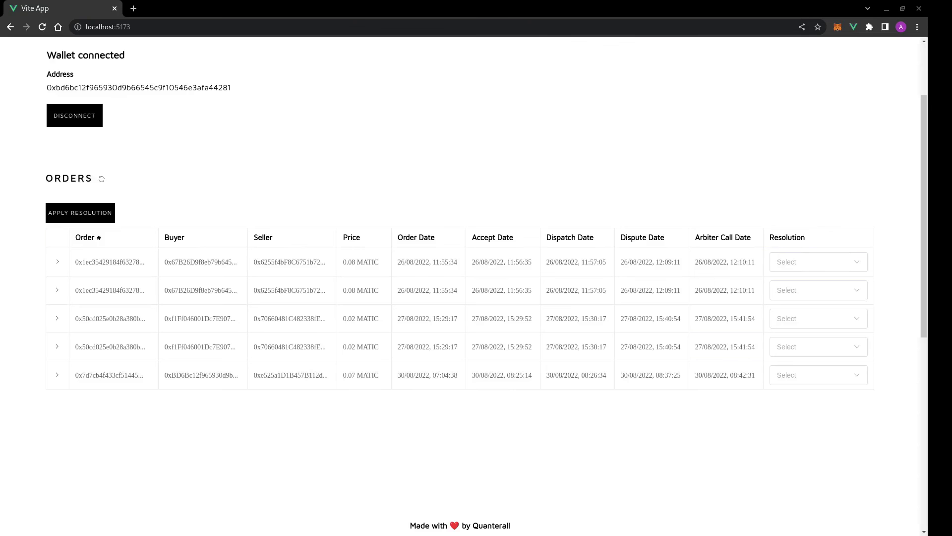